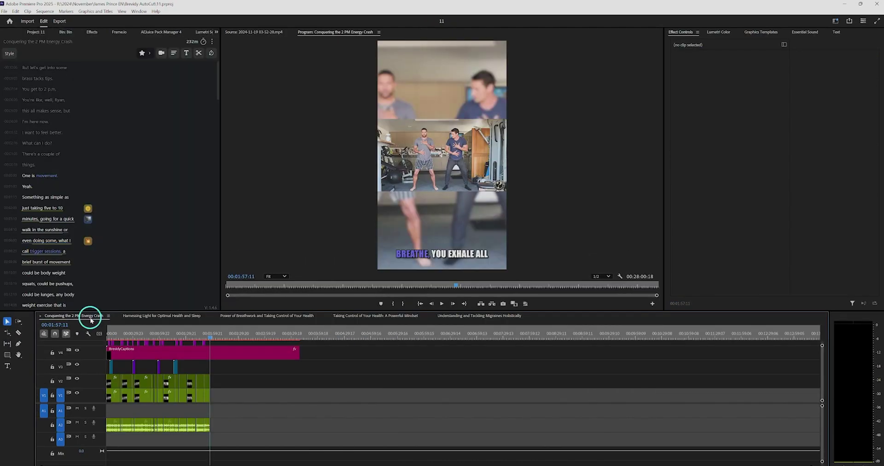
# Step: Flip through the generated vertical clip sequences and scrub the Breathwork clip to about 22 seconds
pyautogui.click(258, 315)
pyautogui.click(367, 317)
pyautogui.click(452, 315)
pyautogui.click(266, 316)
pyautogui.moveTo(158, 334); pyautogui.dragTo(109, 338)
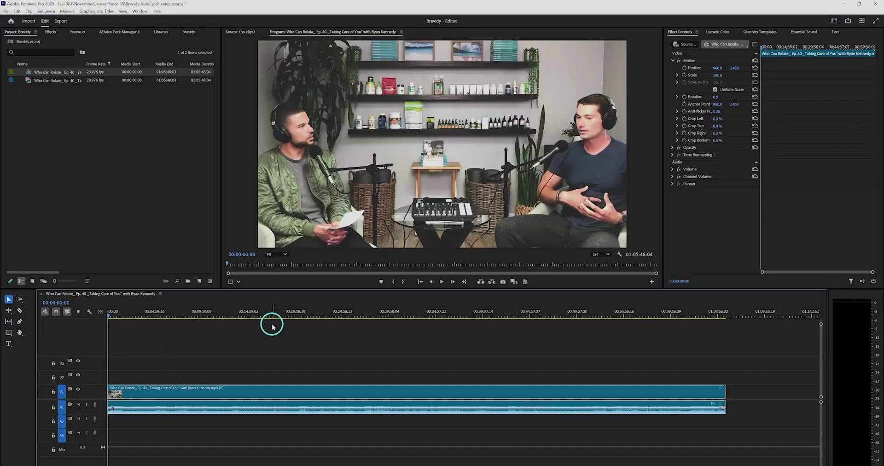
pyautogui.press('space')
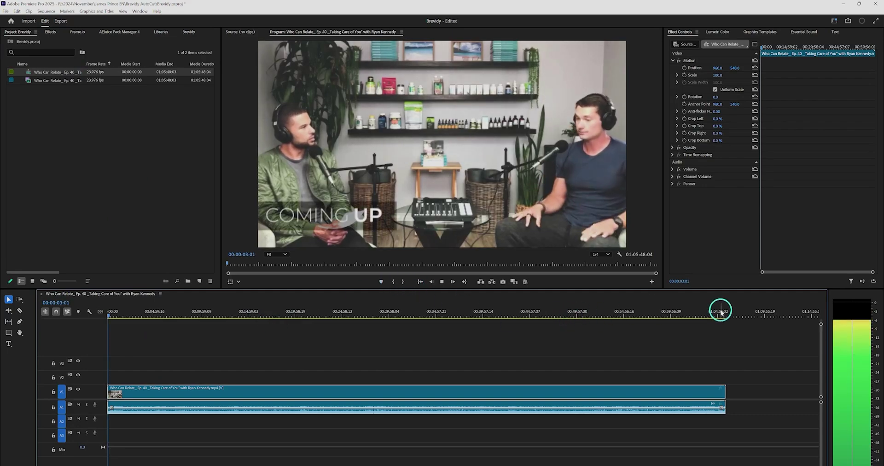
pyautogui.press('space')
pyautogui.moveTo(697, 311); pyautogui.dragTo(726, 312)
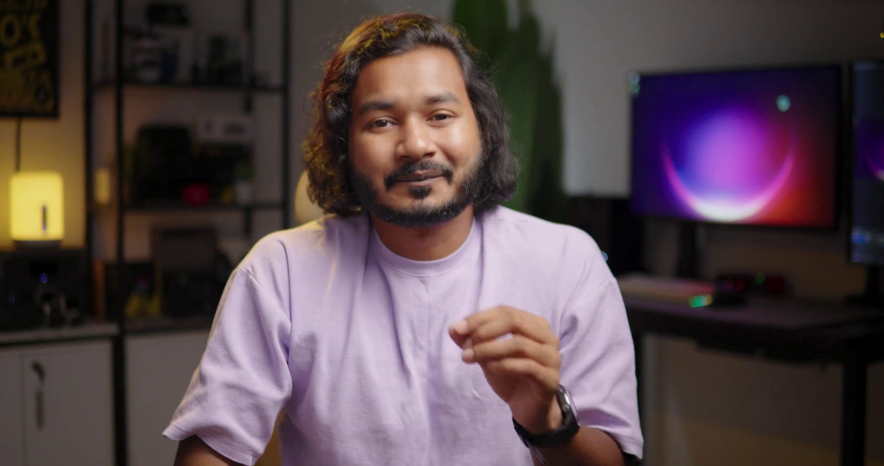
pyautogui.click(197, 196)
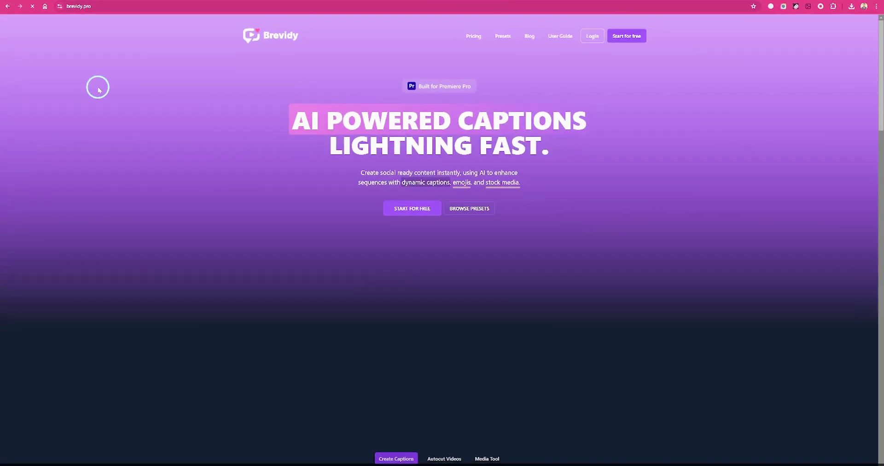
# Step: Sign in to the Brevidy website and download the 1.4.6 extension update
pyautogui.click(582, 48)
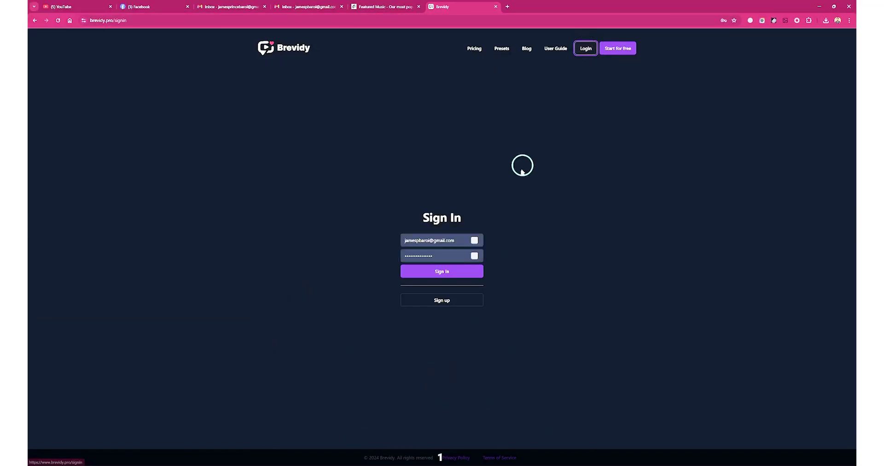
pyautogui.click(447, 270)
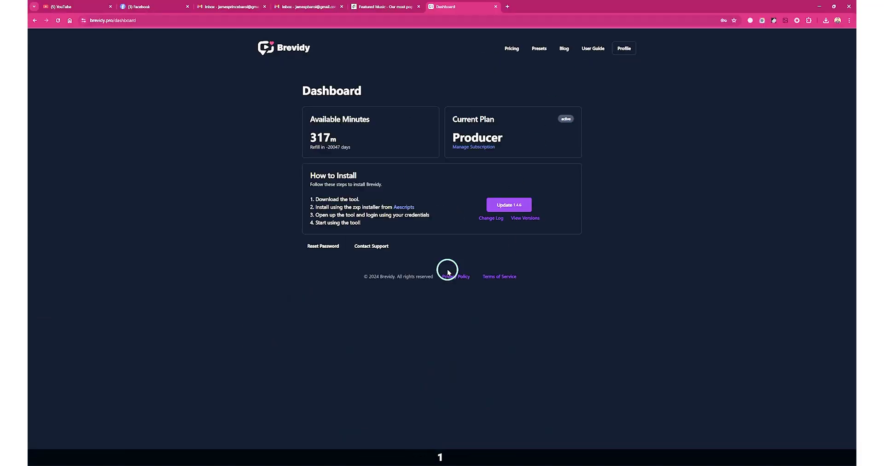
pyautogui.click(510, 204)
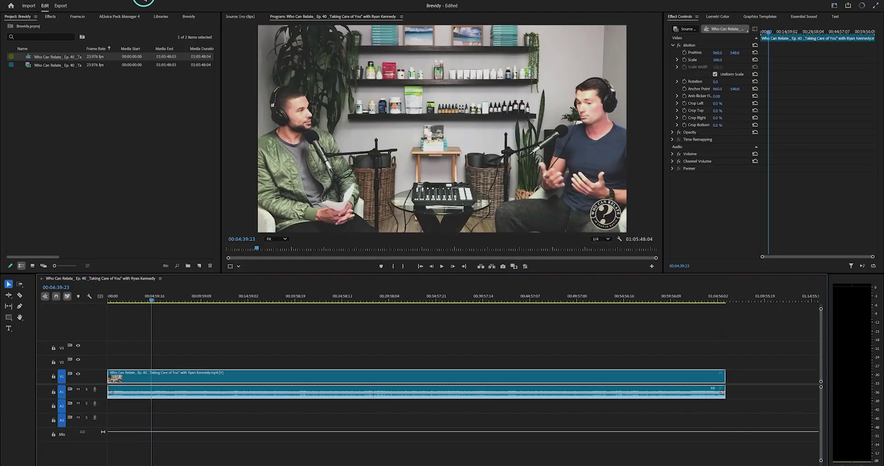
# Step: Open the Brevidy extension panel from Window > Extensions in Premiere Pro
pyautogui.click(142, 0)
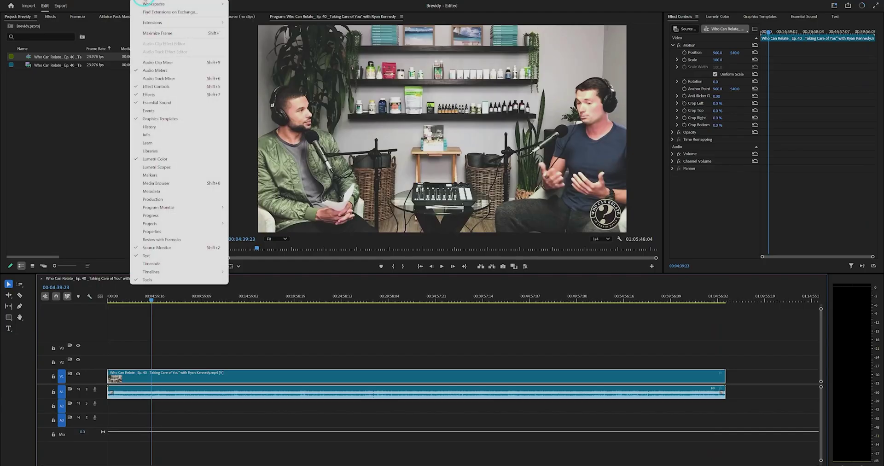
pyautogui.moveTo(162, 23)
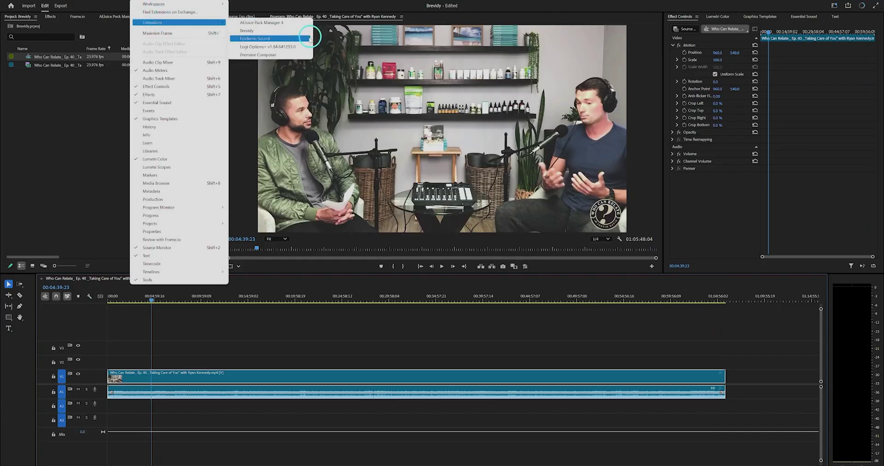
pyautogui.click(290, 31)
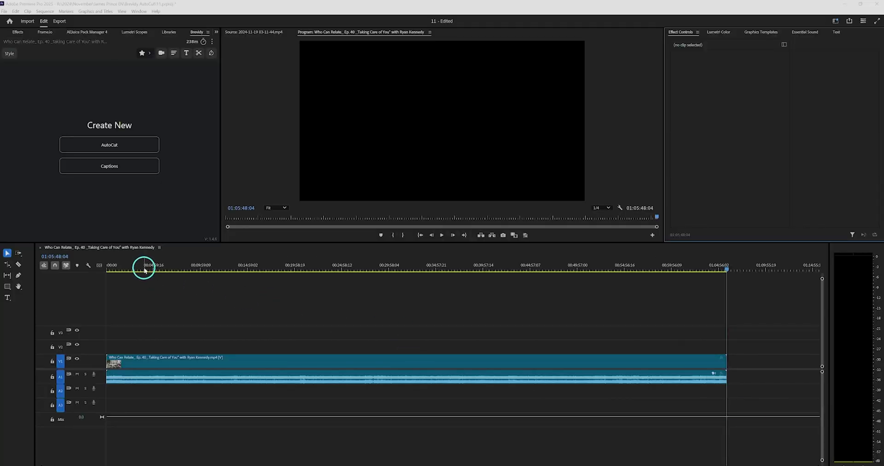
# Step: Scrub the podcast sequence's playhead to around 00:04:57
pyautogui.moveTo(143, 270)
pyautogui.mouseDown()
pyautogui.moveTo(176, 267)
pyautogui.moveTo(156, 267)
pyautogui.moveTo(153, 278)
pyautogui.moveTo(724, 289)
pyautogui.moveTo(716, 286)
pyautogui.mouseUp()
# Step: Mark the range 00:04:55:09 to 01:04:46:07 and start a Brevidy AutoCut of it
pyautogui.press('i')
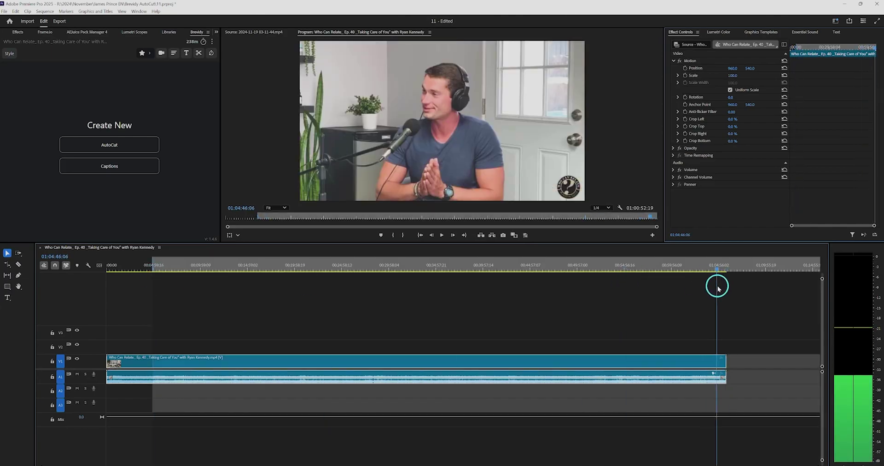
pyautogui.press('o')
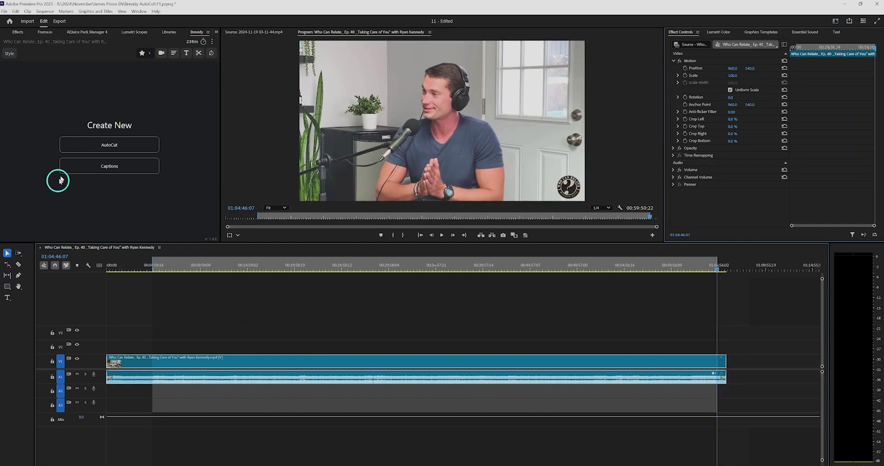
pyautogui.click(81, 146)
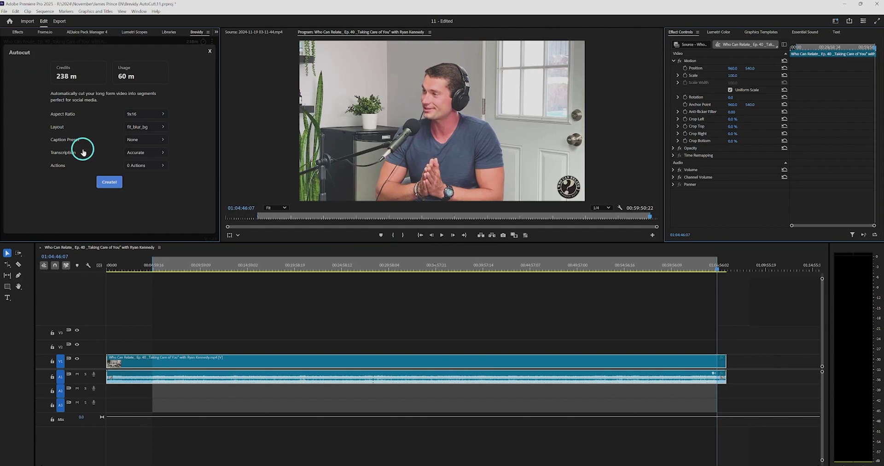
# Step: Set the AutoCut aspect ratio to vertical 9x16
pyautogui.moveTo(55, 77); pyautogui.dragTo(141, 83)
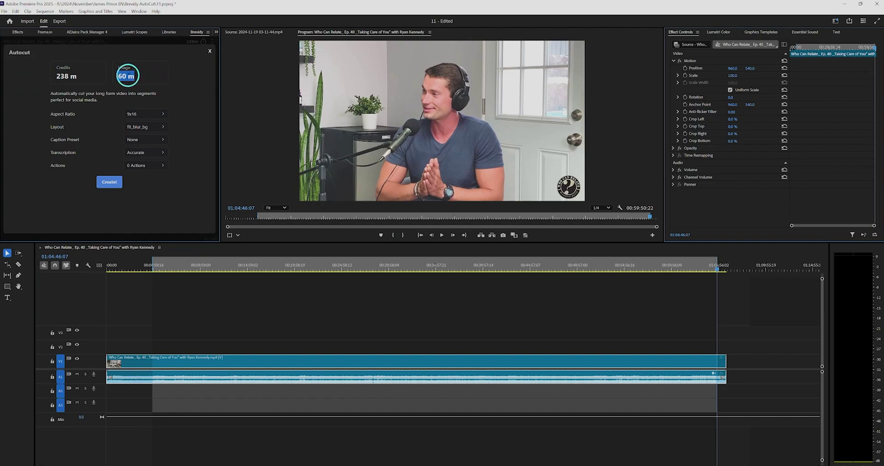
pyautogui.click(150, 113)
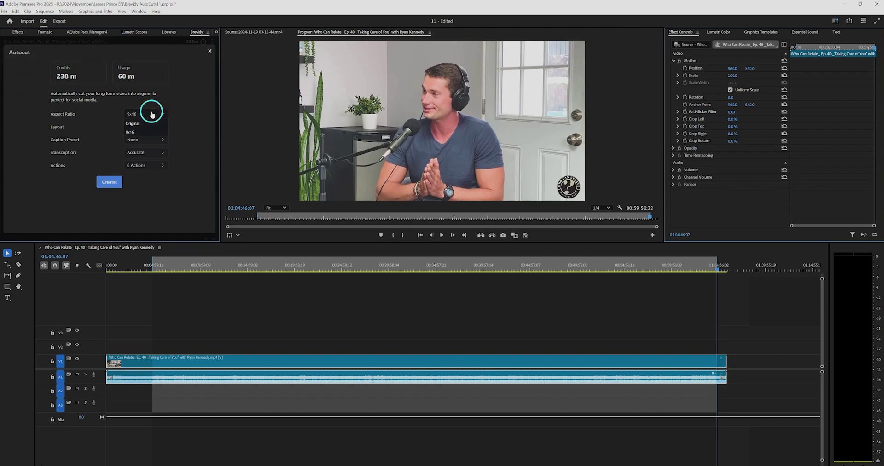
pyautogui.click(133, 129)
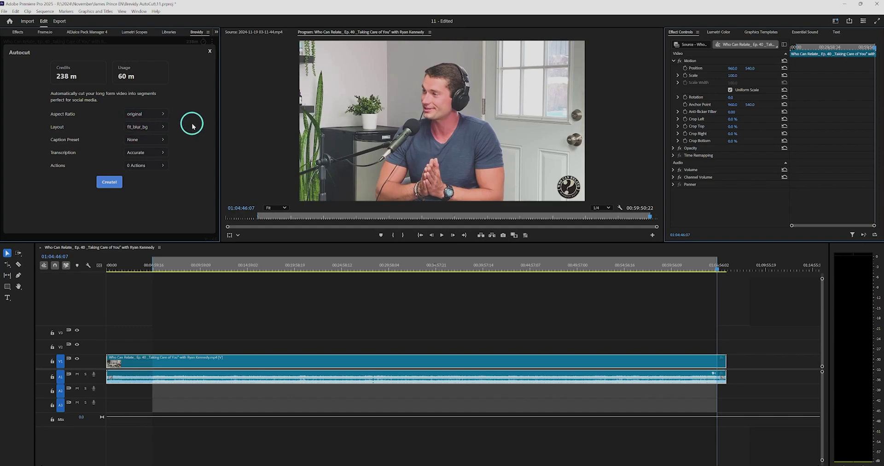
pyautogui.click(152, 115)
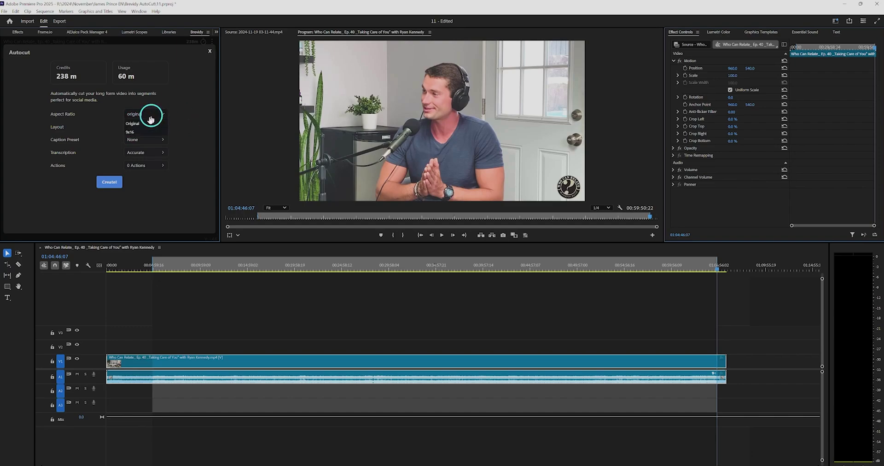
pyautogui.click(129, 134)
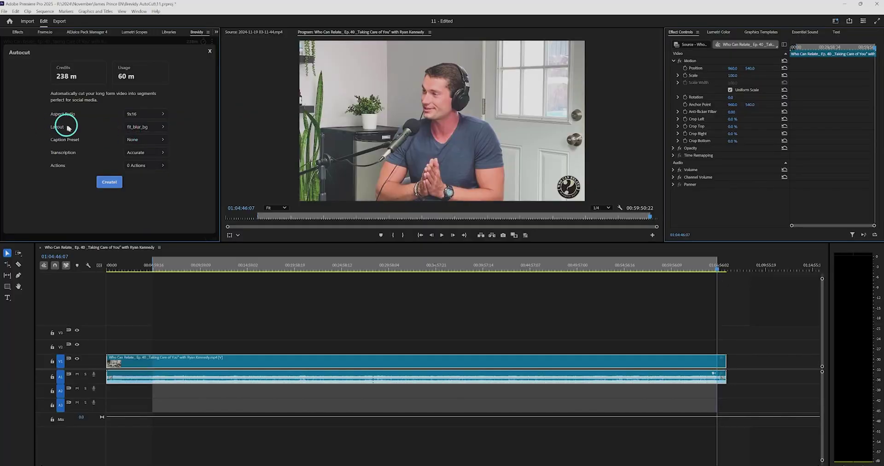
pyautogui.click(138, 126)
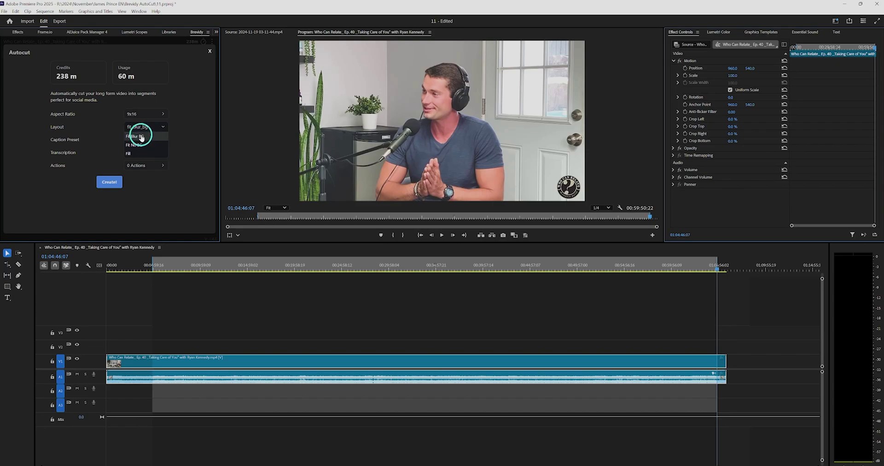
pyautogui.click(141, 137)
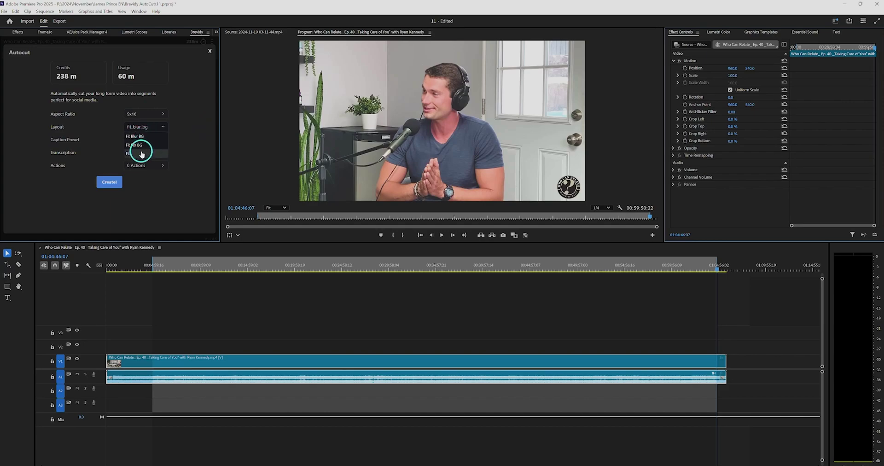
pyautogui.click(141, 137)
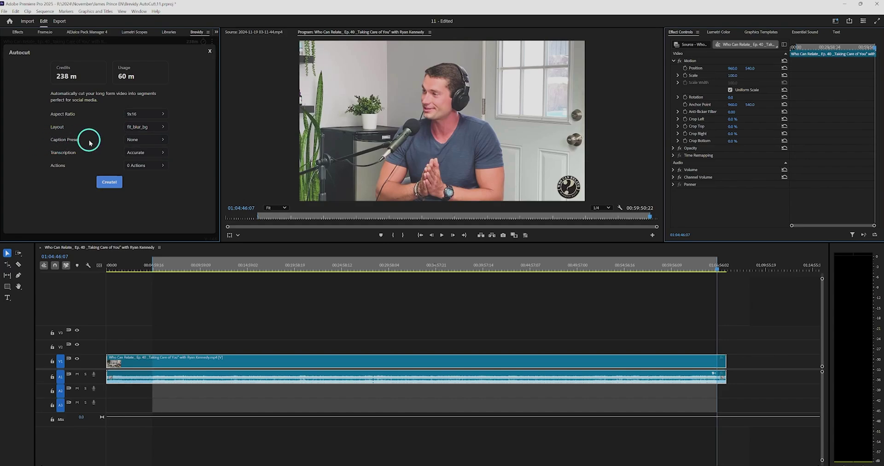
# Step: Pick the Slide David caption preset from the AutoCut caption thumbnails
pyautogui.click(137, 141)
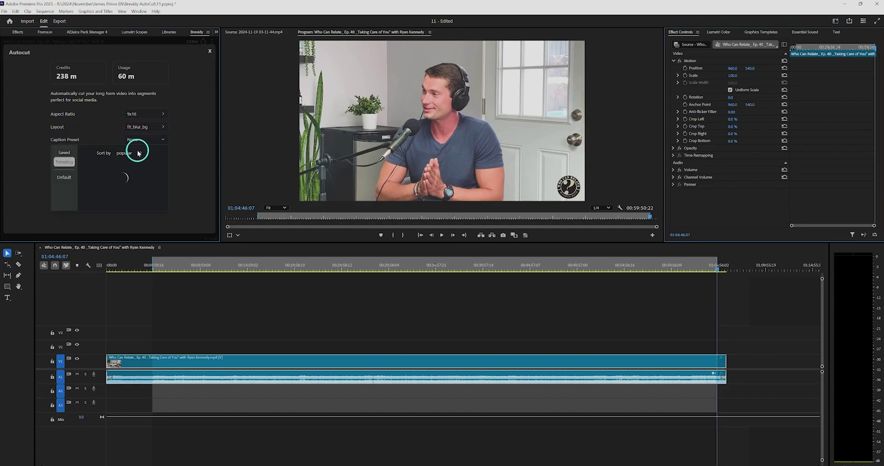
pyautogui.scroll(-4, 126, 175)
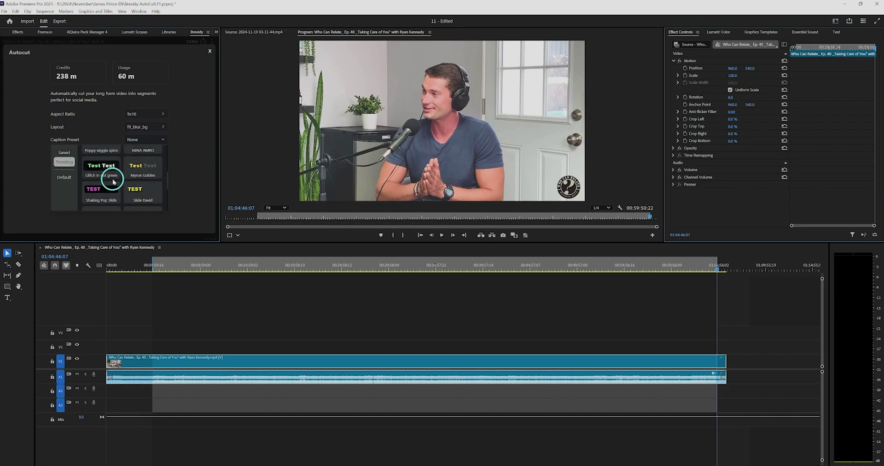
pyautogui.click(135, 188)
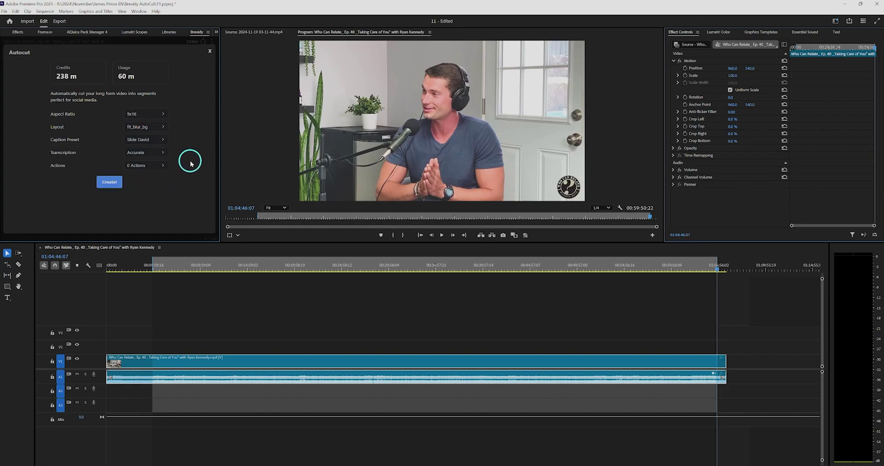
pyautogui.click(154, 154)
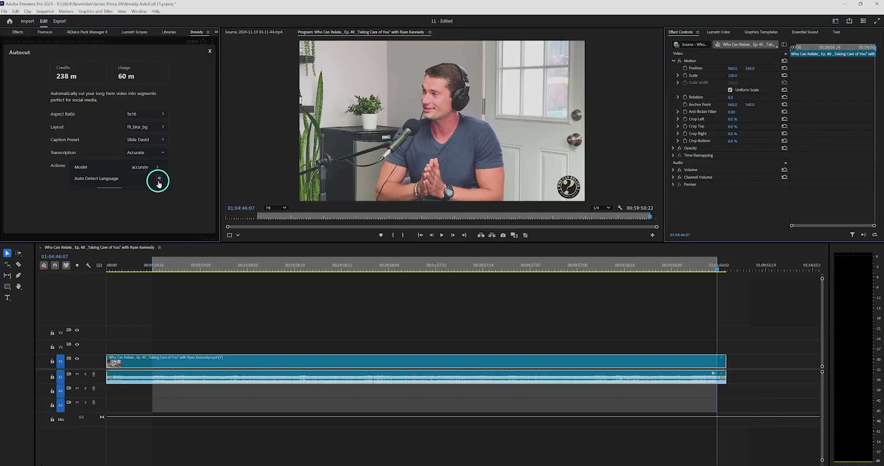
pyautogui.click(159, 179)
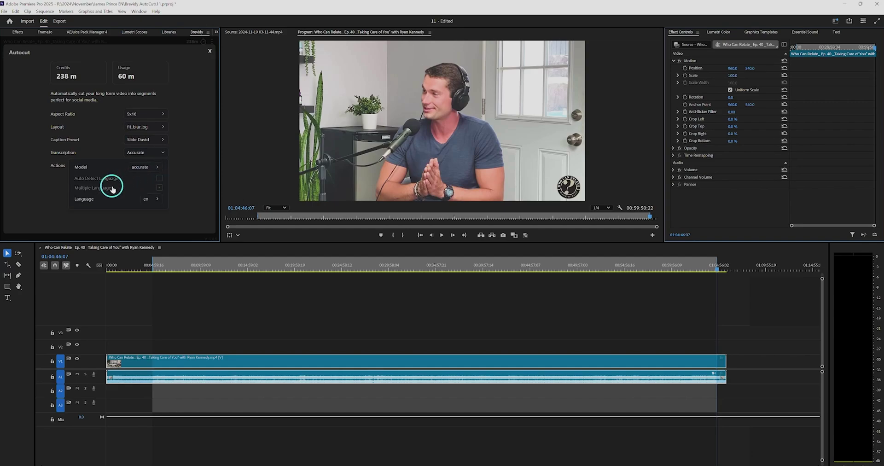
pyautogui.click(153, 199)
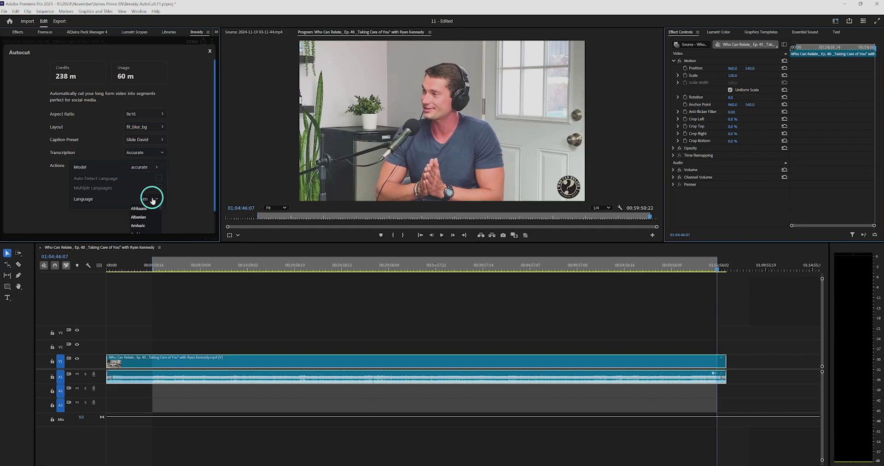
pyautogui.click(153, 199)
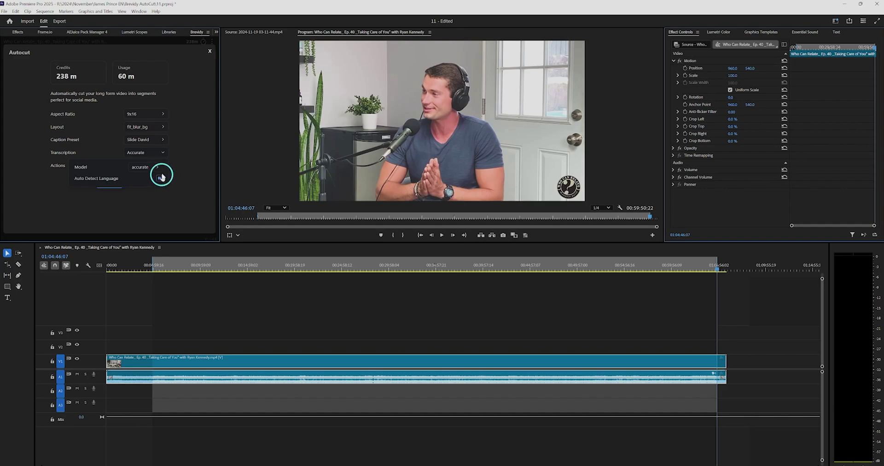
pyautogui.click(173, 168)
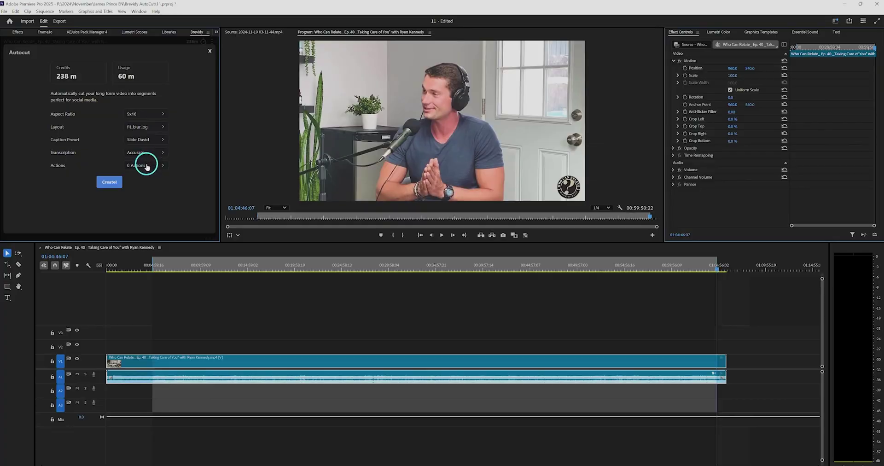
# Step: Expand the '0 Actions' dropdown to show the Autocut action checkboxes
pyautogui.click(146, 165)
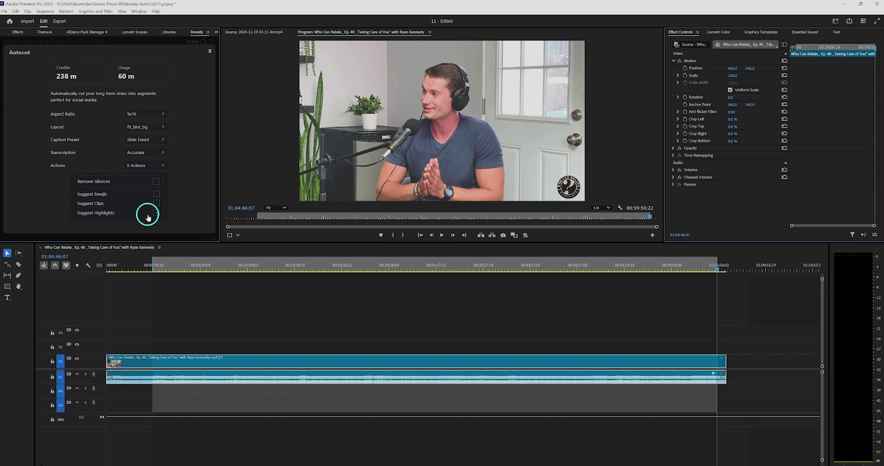
# Step: Enable silence removal at 0.5 threshold plus emoji and highlight suggestions, then run Create!
pyautogui.click(156, 181)
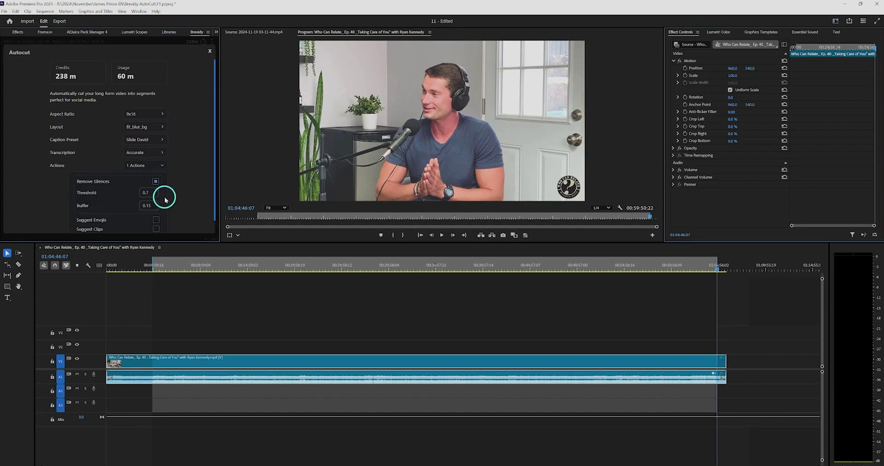
pyautogui.scroll(-2, 145, 203)
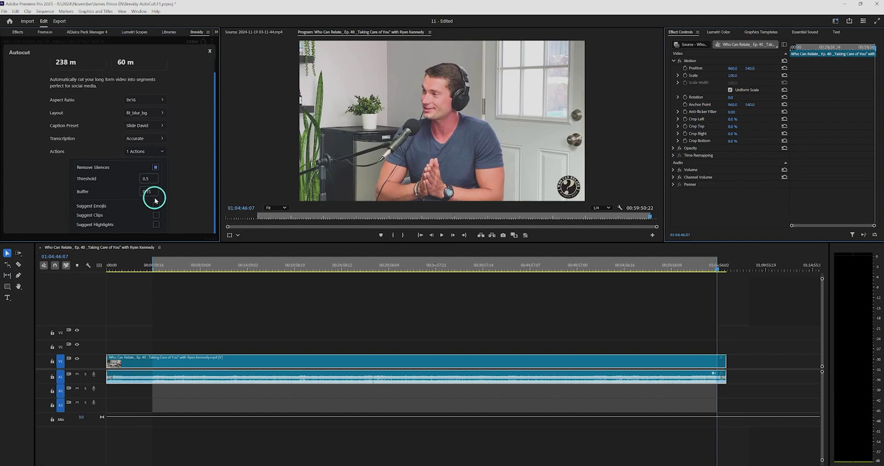
pyautogui.click(156, 207)
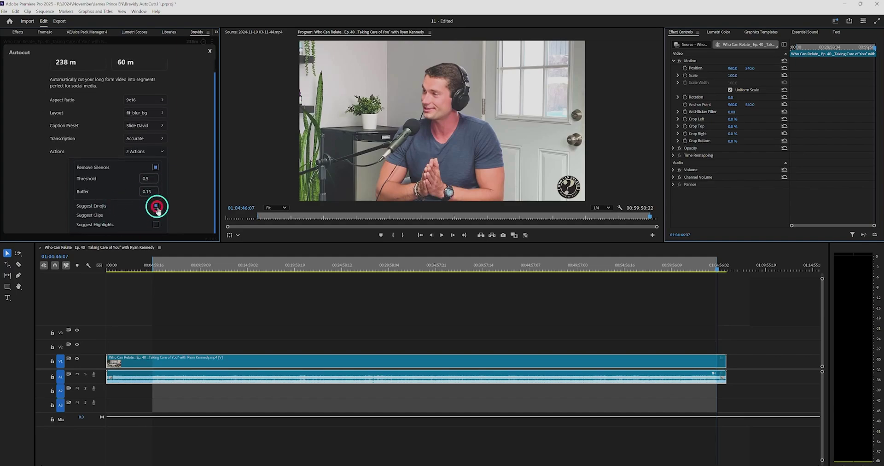
pyautogui.click(156, 224)
pyautogui.click(186, 198)
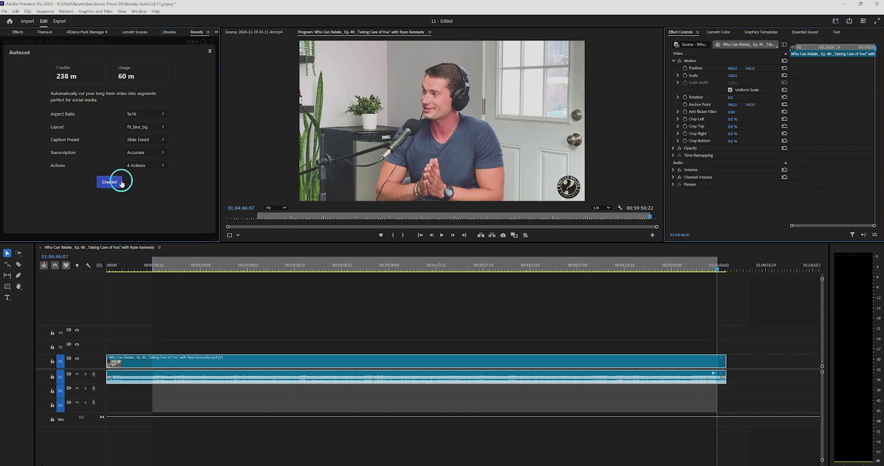
pyautogui.click(116, 182)
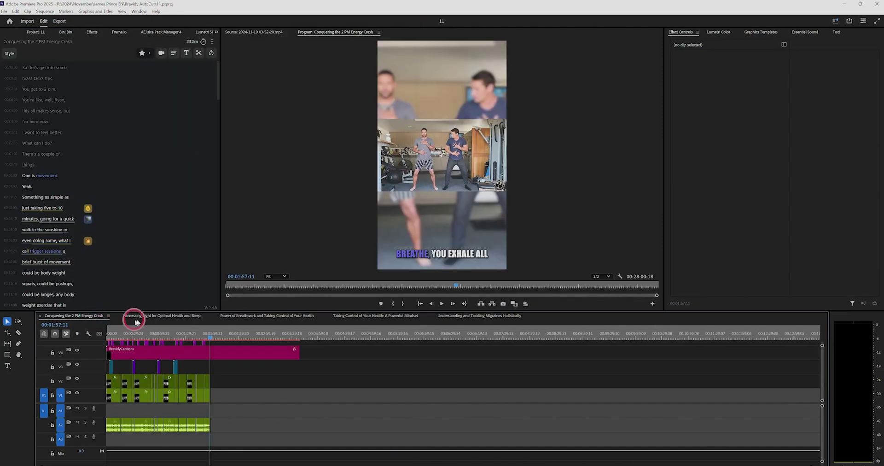
# Step: Cycle through the generated sequences, then scrub and play the Power of Breathwork short
pyautogui.click(136, 318)
pyautogui.click(264, 316)
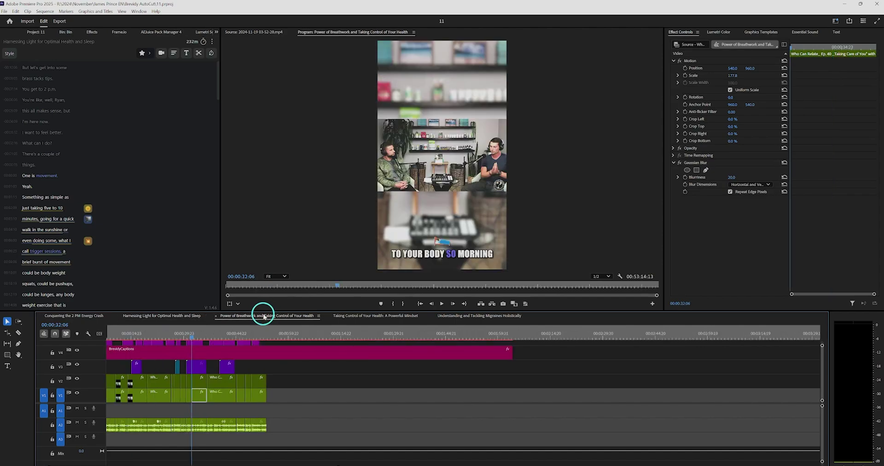
pyautogui.click(365, 316)
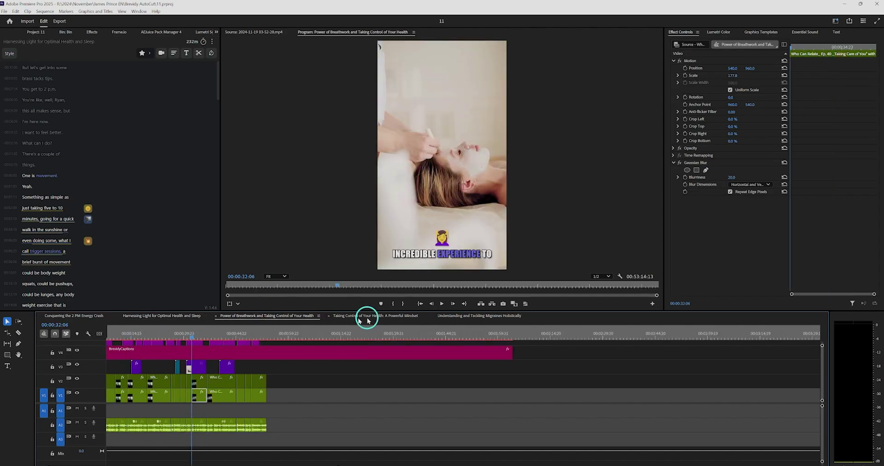
pyautogui.click(458, 316)
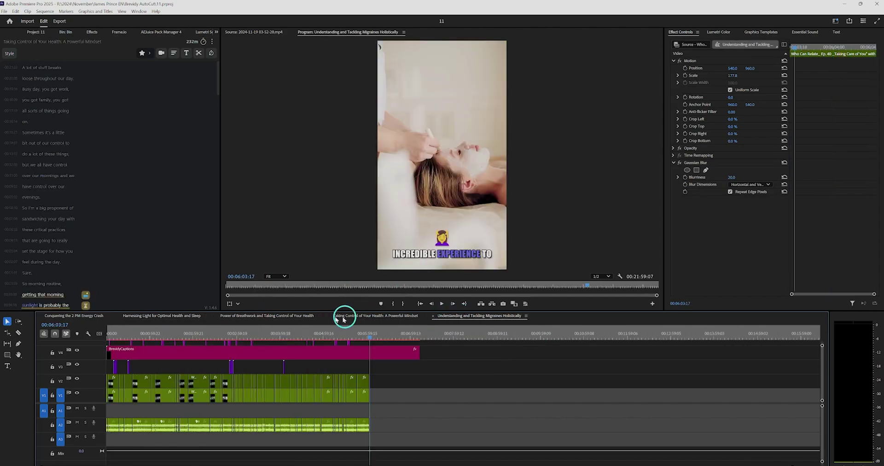
pyautogui.click(269, 316)
pyautogui.moveTo(172, 334); pyautogui.dragTo(106, 341)
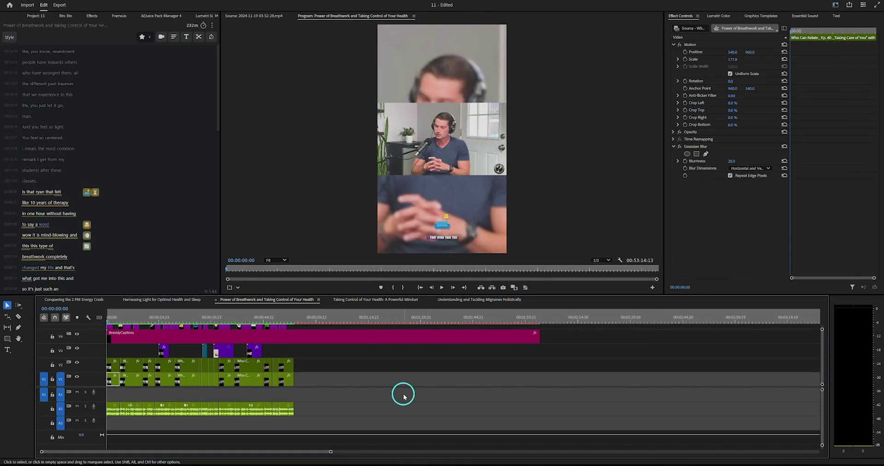
pyautogui.press('space')
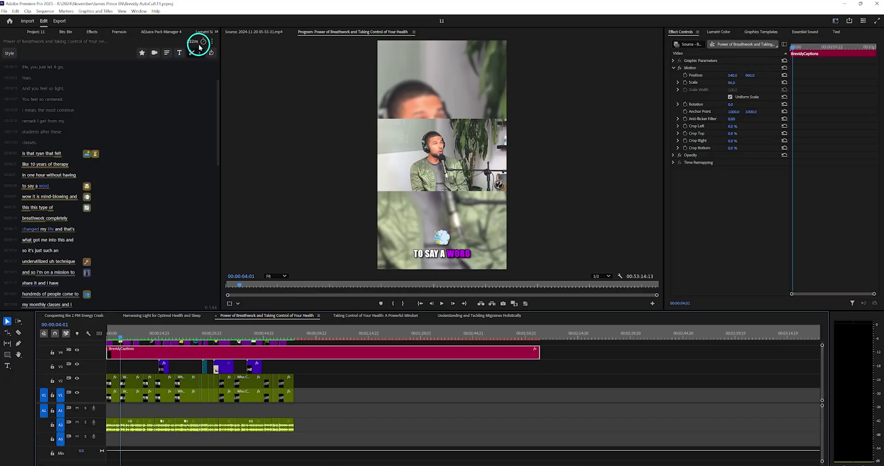
# Step: Move the playhead to the word 'man' in 'marinate, man' via the Brevidy transcript
pyautogui.click(198, 54)
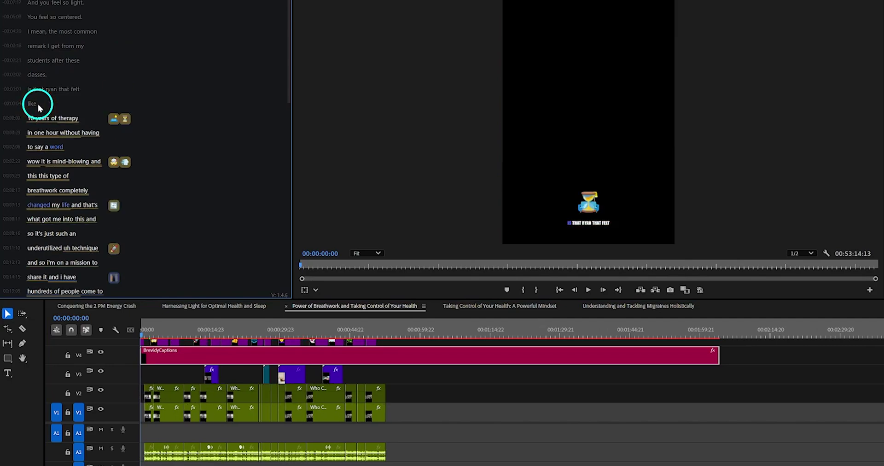
pyautogui.scroll(-15, 130, 181)
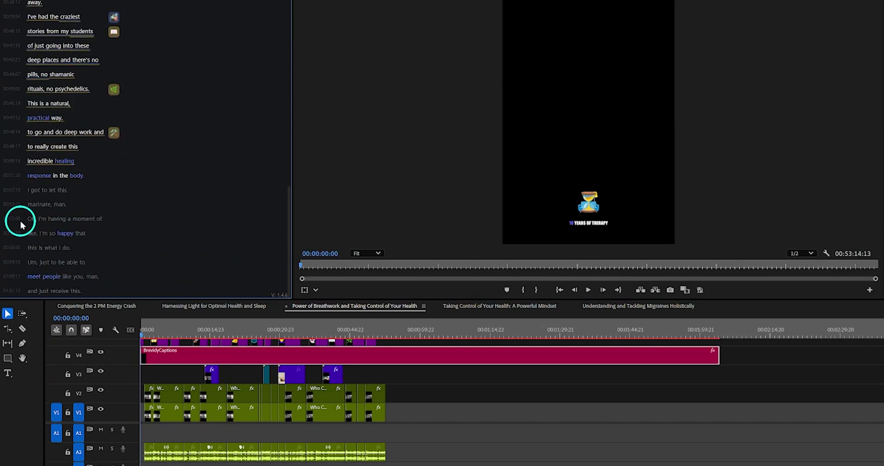
pyautogui.click(60, 204)
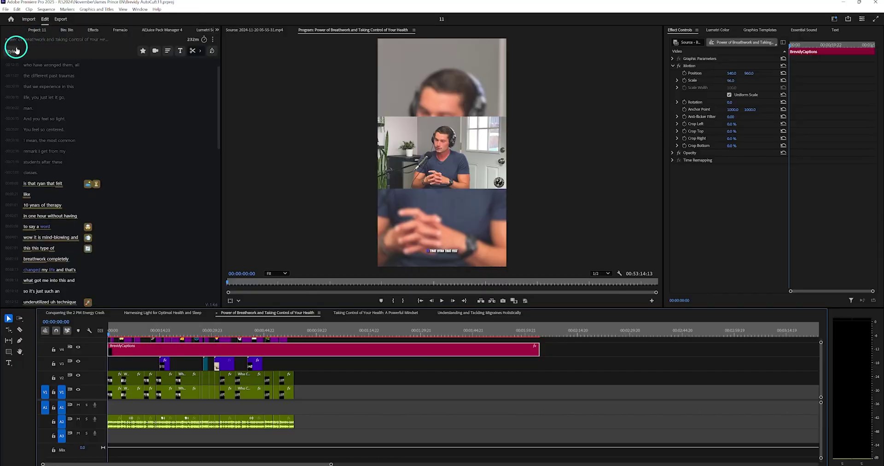
# Step: Apply a new caption preset from Brevidy's Style presets list
pyautogui.click(16, 43)
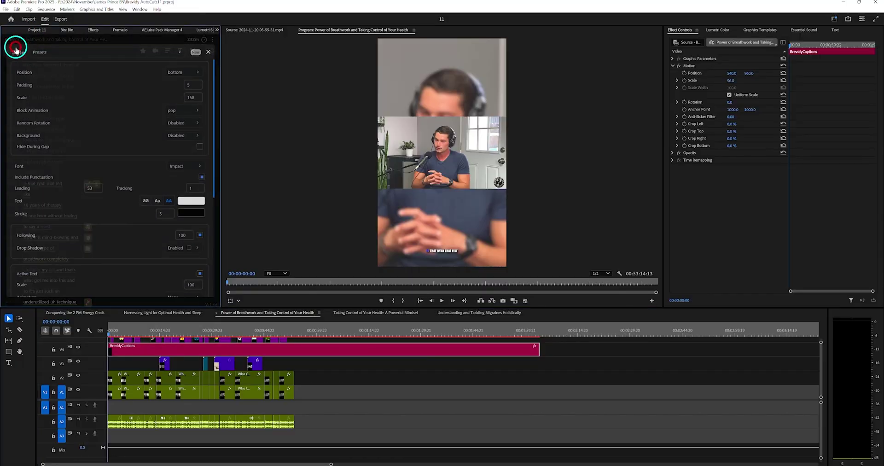
pyautogui.scroll(-2, 145, 85)
pyautogui.click(146, 85)
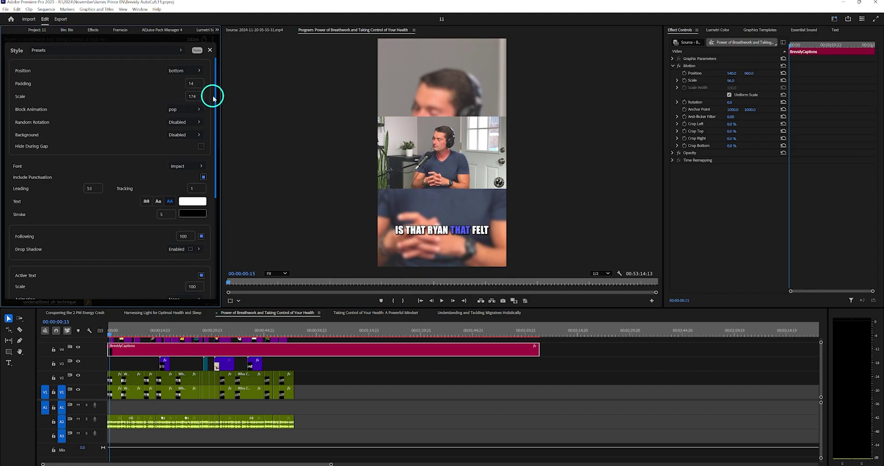
# Step: Select the BrevidyCaptions clip and play the short to preview the restyled captions
pyautogui.scroll(-5, 201, 86)
pyautogui.click(174, 349)
pyautogui.press('space')
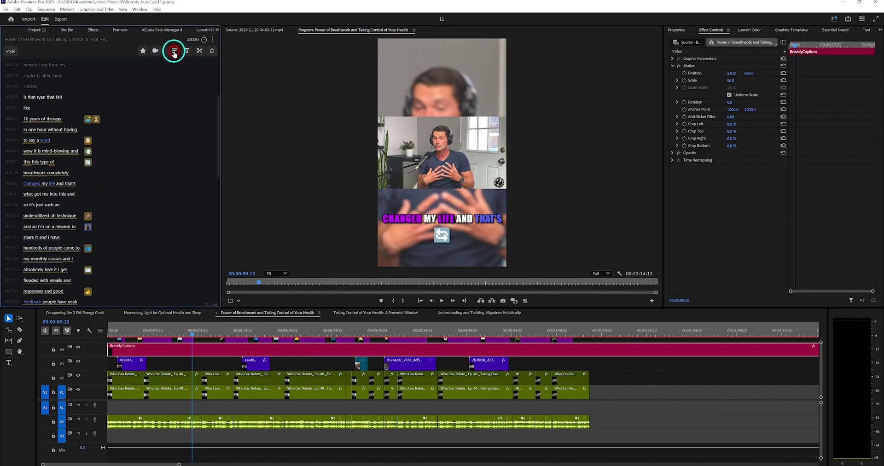
pyautogui.click(172, 51)
# Step: Try two-line captions, then return to single lines capped at 25 characters
pyautogui.click(174, 81)
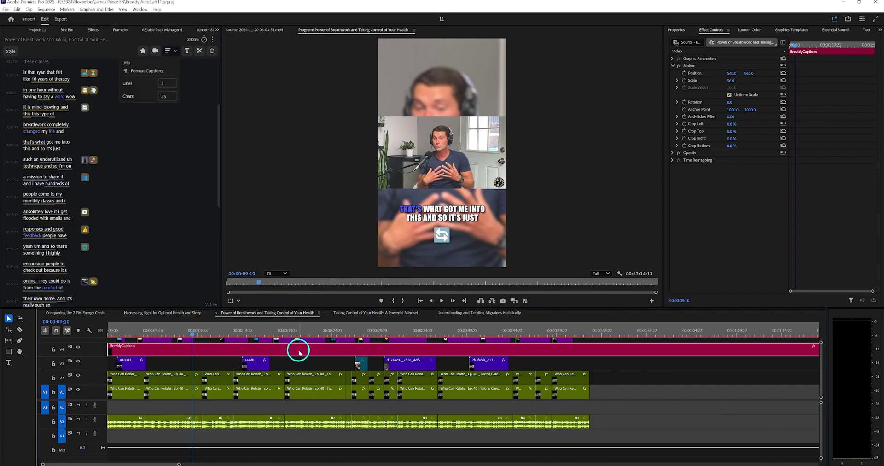
pyautogui.moveTo(167, 83); pyautogui.dragTo(147, 91)
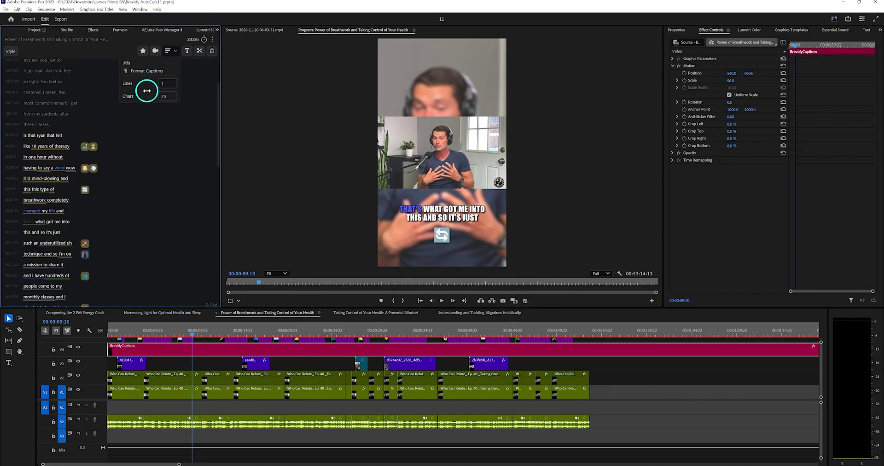
pyautogui.click(156, 51)
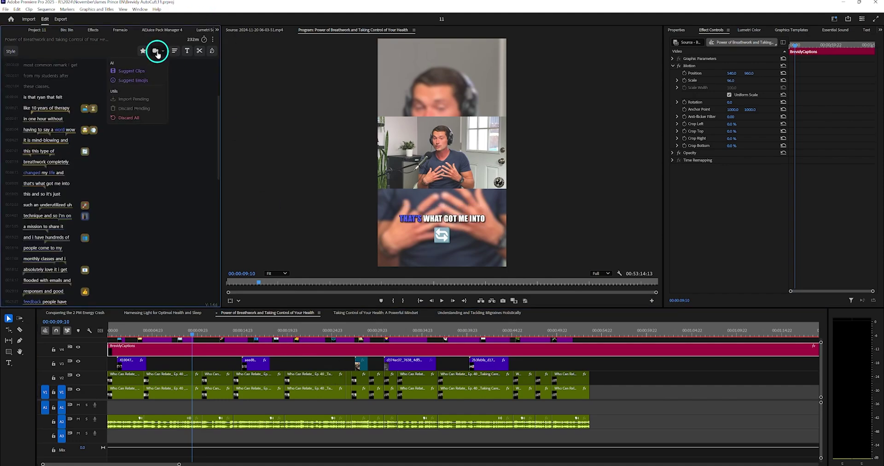
# Step: Replace the technique line's B-roll with a boxer clip from a Pexels 'motivation' search
pyautogui.click(84, 214)
pyautogui.click(36, 107)
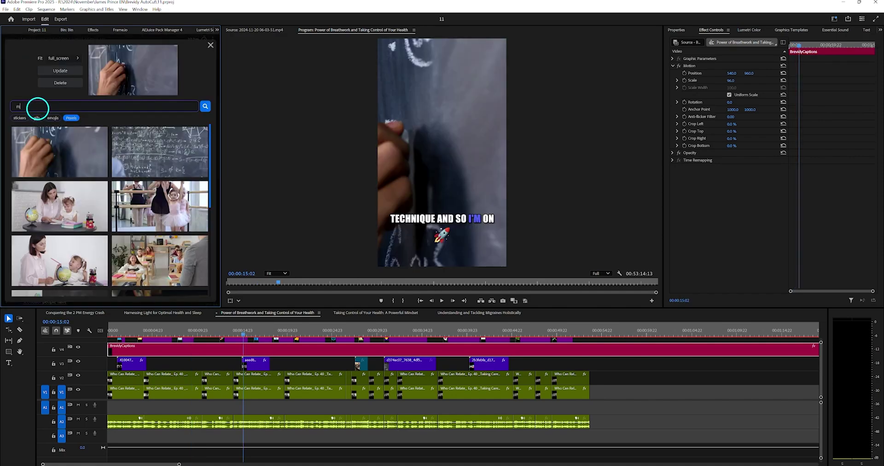
pyautogui.write('motivation')
pyautogui.press('Return')
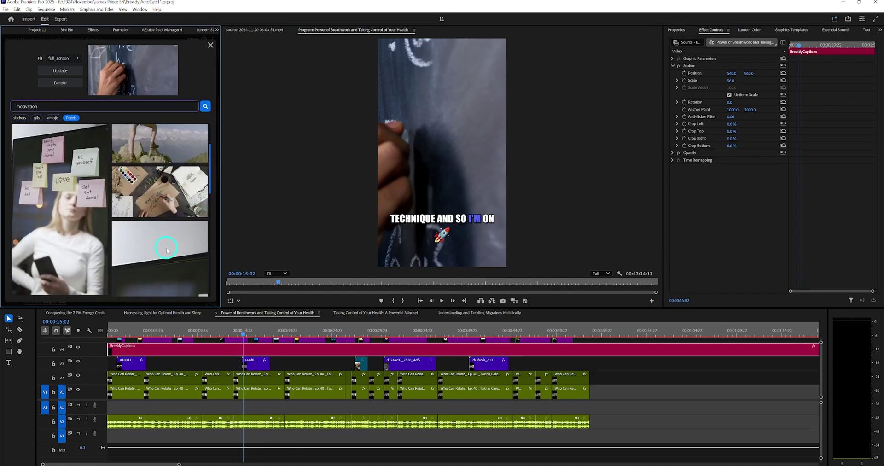
pyautogui.click(192, 163)
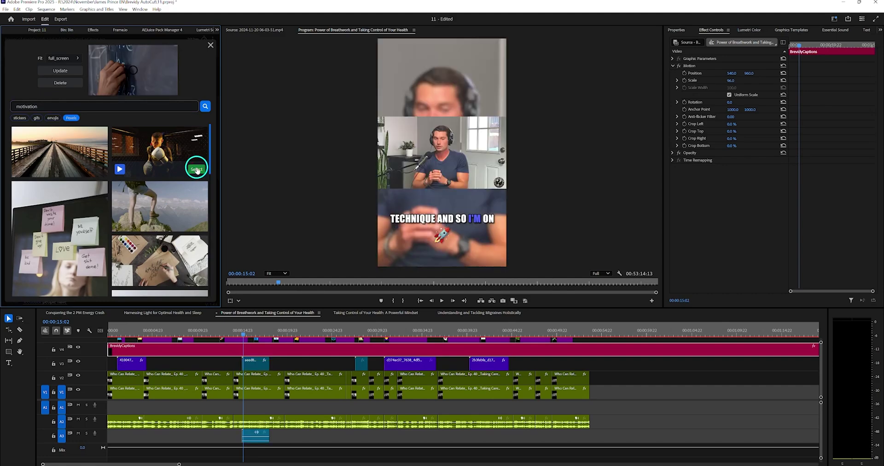
# Step: Add full_screen breathwork stock footage over the lines from 'this this type of' to 'changed my life and'
pyautogui.moveTo(27, 183); pyautogui.dragTo(56, 208)
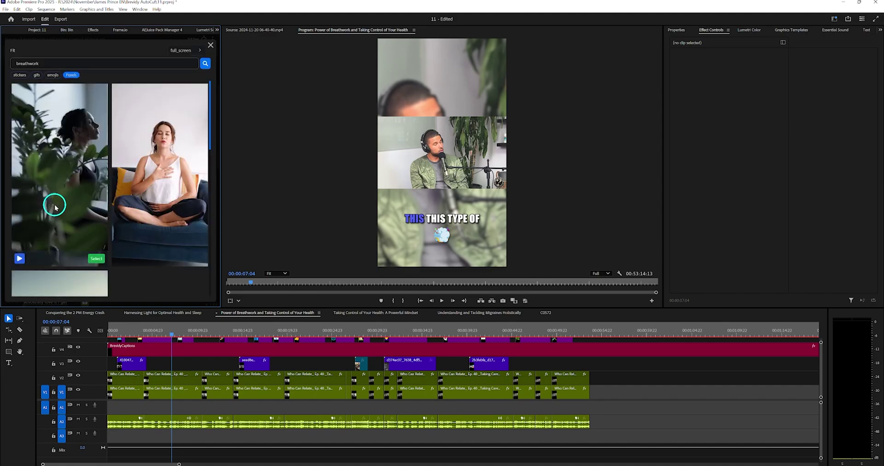
pyautogui.click(178, 49)
pyautogui.click(179, 85)
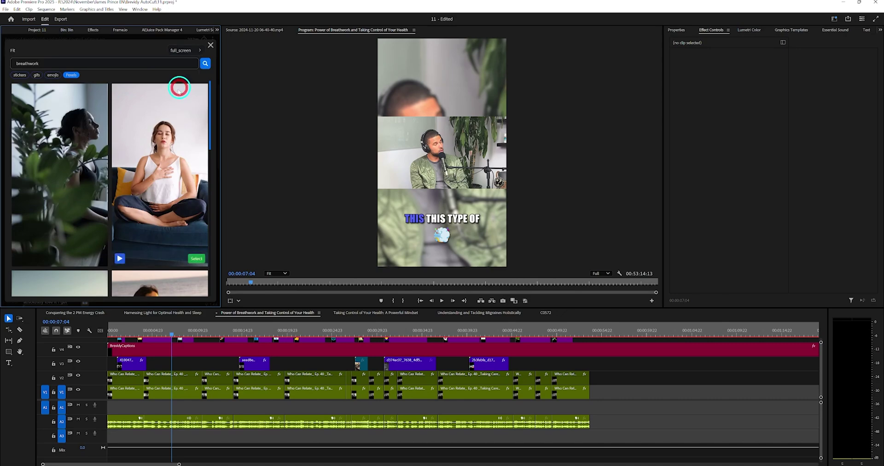
pyautogui.click(96, 253)
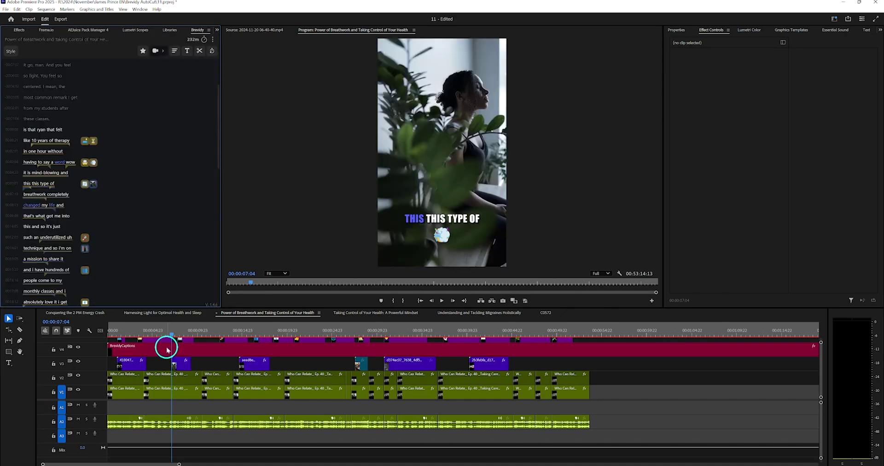
pyautogui.click(181, 364)
pyautogui.press('space')
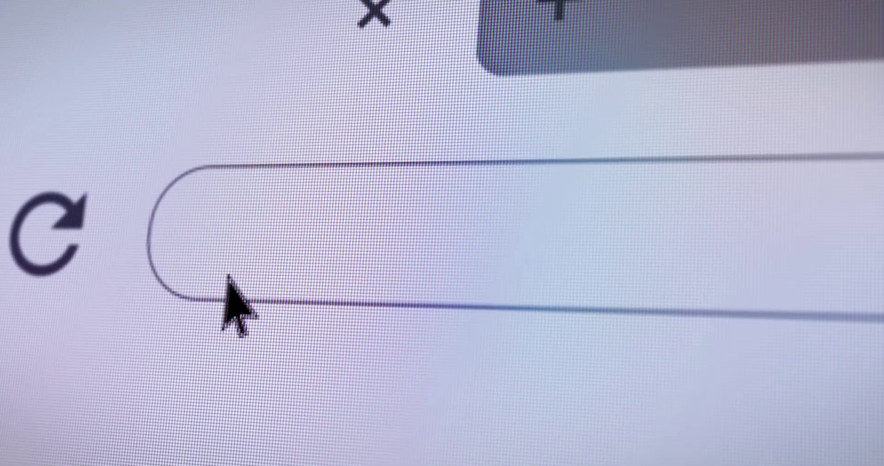
pyautogui.click(223, 276)
pyautogui.write('www.brev')
pyautogui.write('idy.pro')
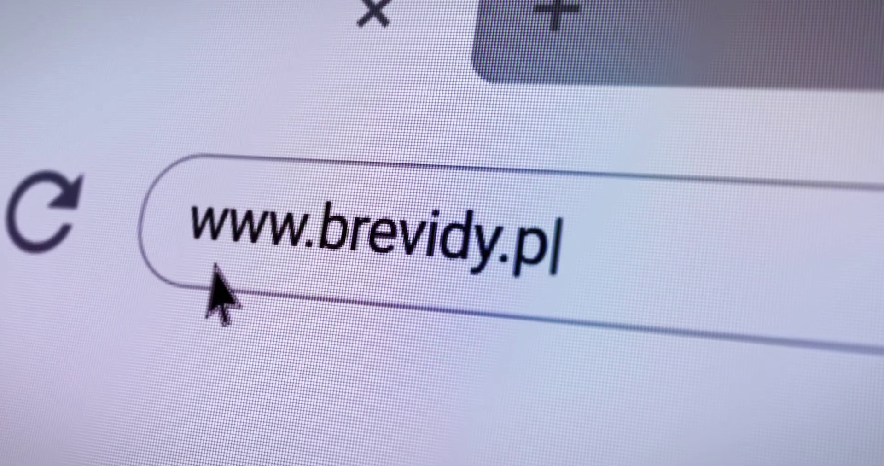